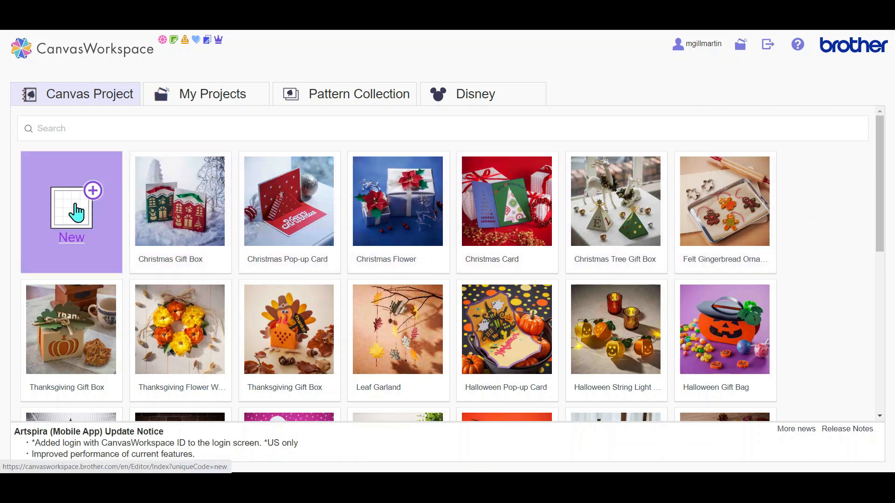
- Create a new project and import the file svg-kd-5x7-stay-cozy (2).svg onto the mat
left_click(76, 205)
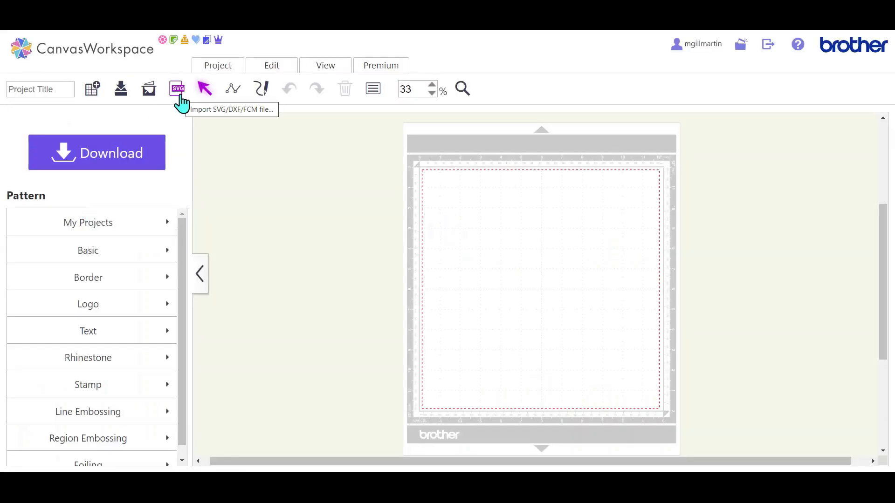
left_click(180, 96)
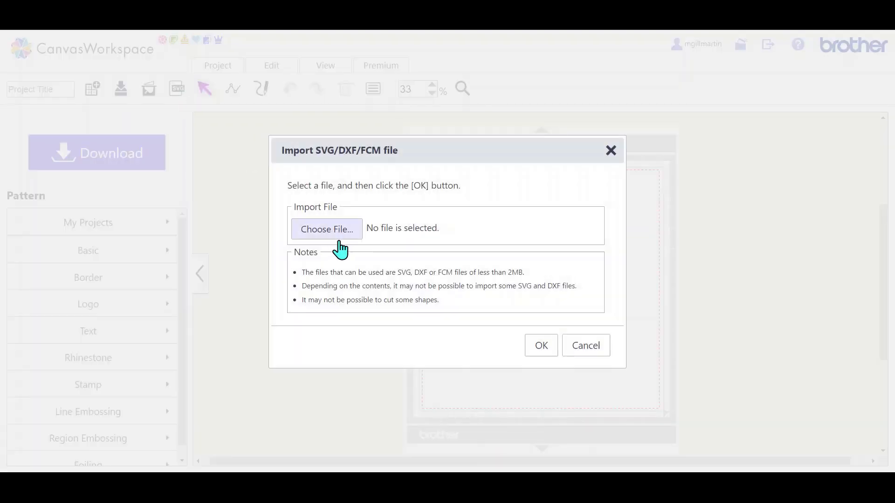
left_click(336, 239)
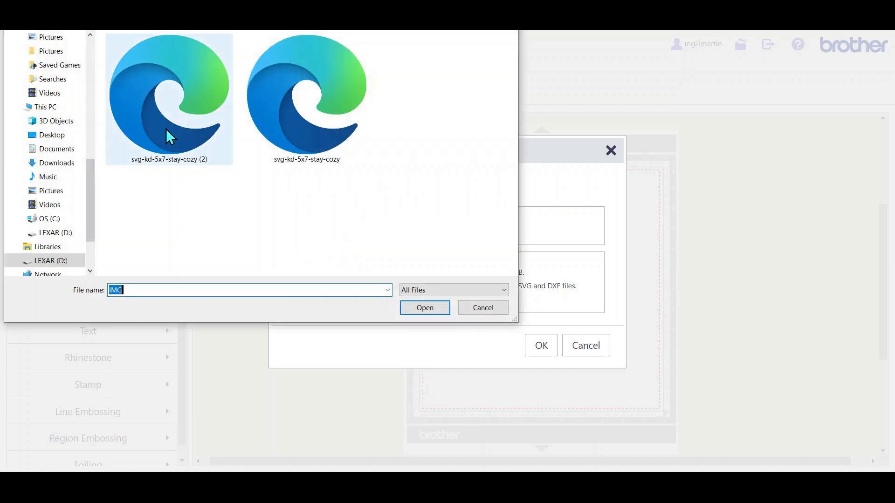
left_click(166, 129)
left_click(430, 312)
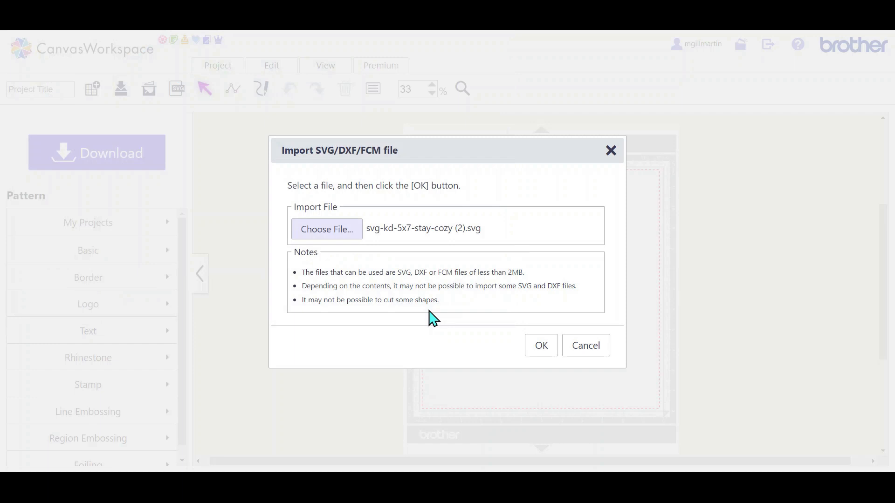
left_click(541, 353)
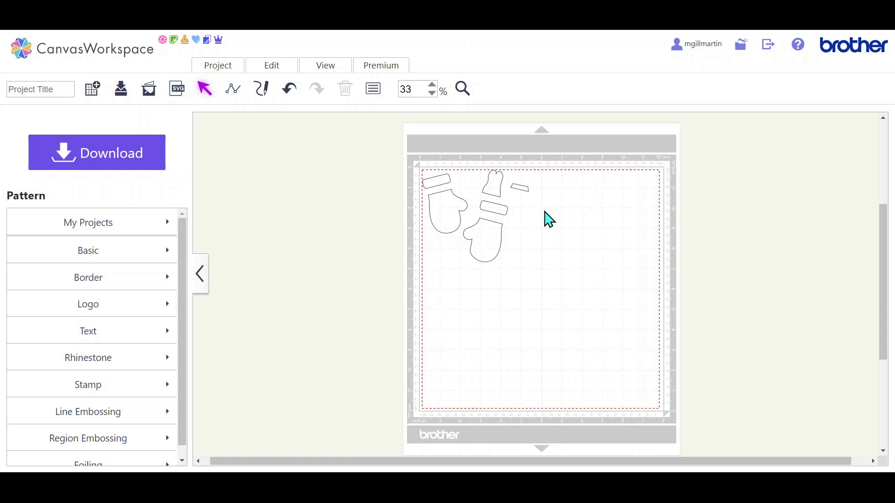
- Delete the smallest strip shape and move the two mitten shapes side by side near the middle of the mat
left_click(520, 189)
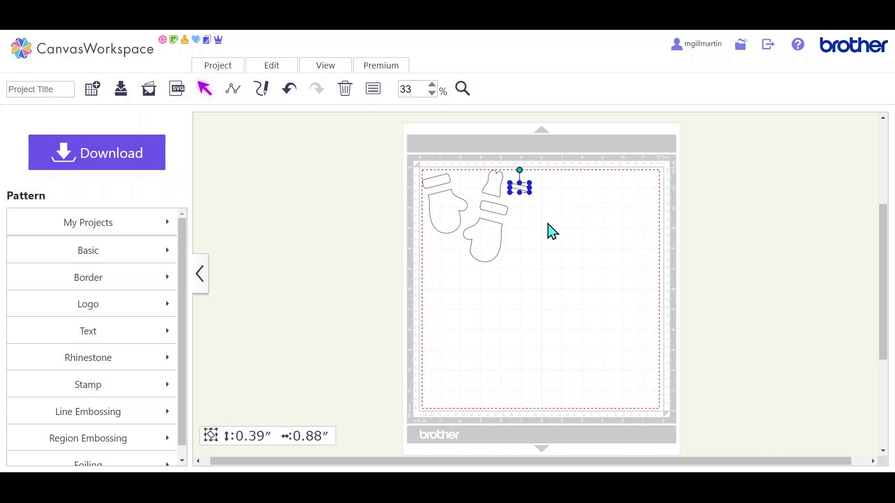
key("Delete")
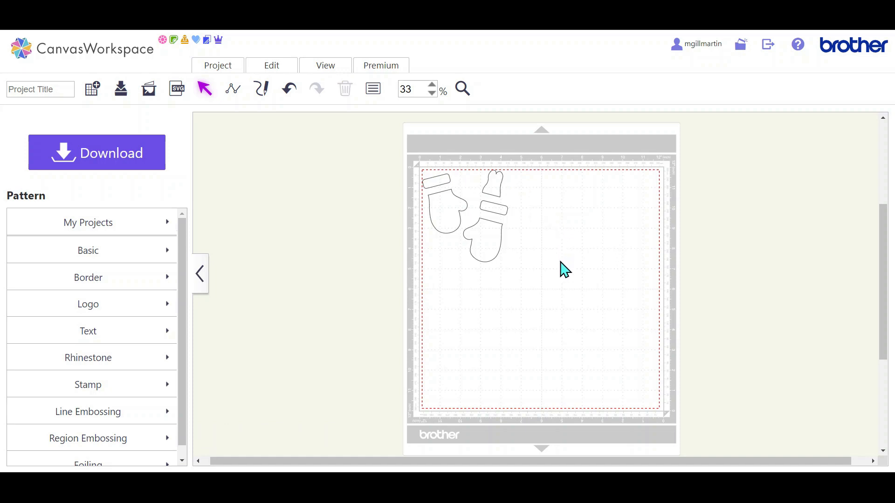
left_click(482, 246)
left_click_drag(483, 246, 451, 294)
left_click_drag(453, 219, 517, 298)
left_click_drag(457, 281, 553, 297)
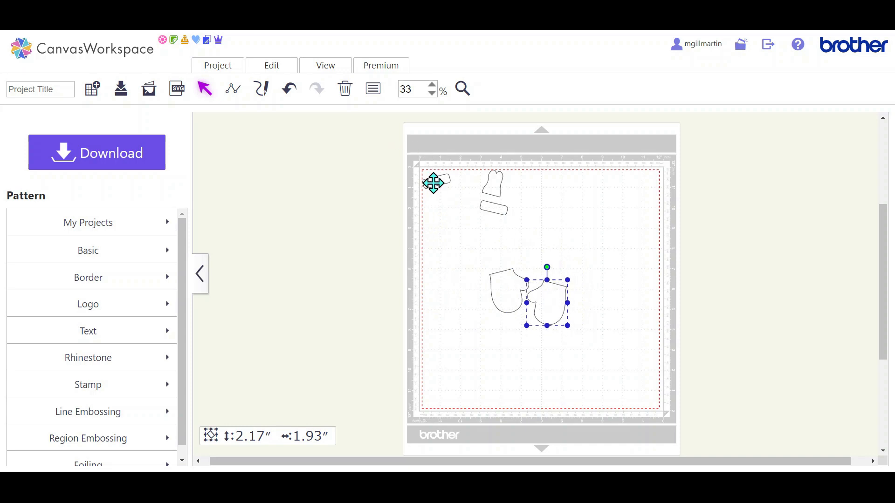
- Move the two cuff strips and the small heart-topped piece into the open area above the mittens, clear of the mat's upper edge
left_click(433, 183)
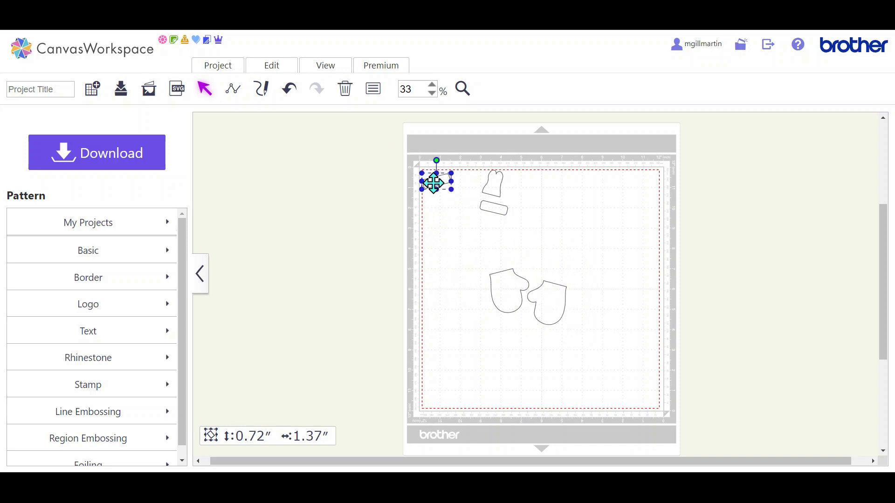
left_click_drag(433, 183, 448, 224)
left_click_drag(494, 208, 463, 249)
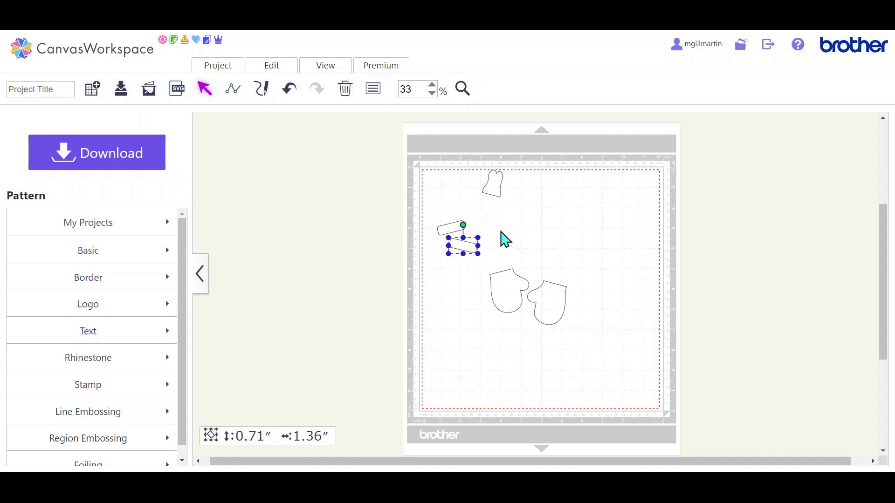
left_click(513, 237)
left_click_drag(495, 186, 540, 222)
- Move the second cuff strip beside the first and rotate it to match the first strip's tilt
left_click_drag(466, 245, 482, 202)
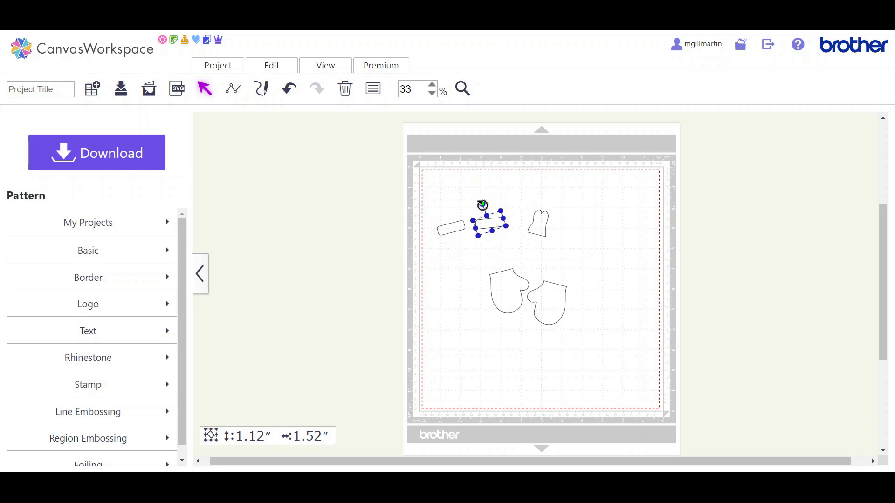
left_click_drag(482, 204, 481, 205)
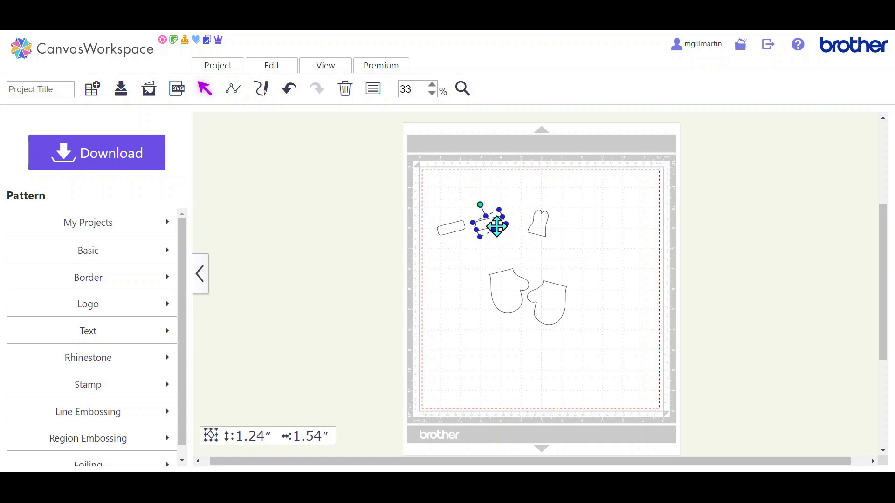
left_click_drag(496, 226, 491, 220)
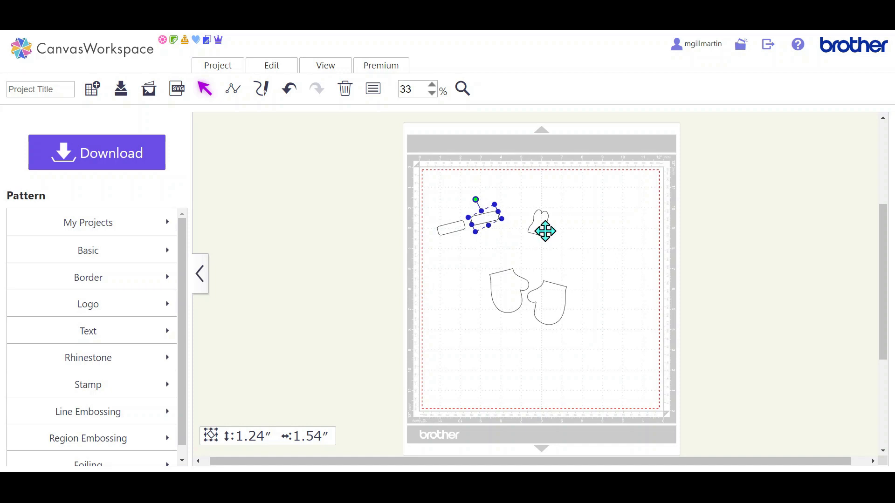
left_click(587, 254)
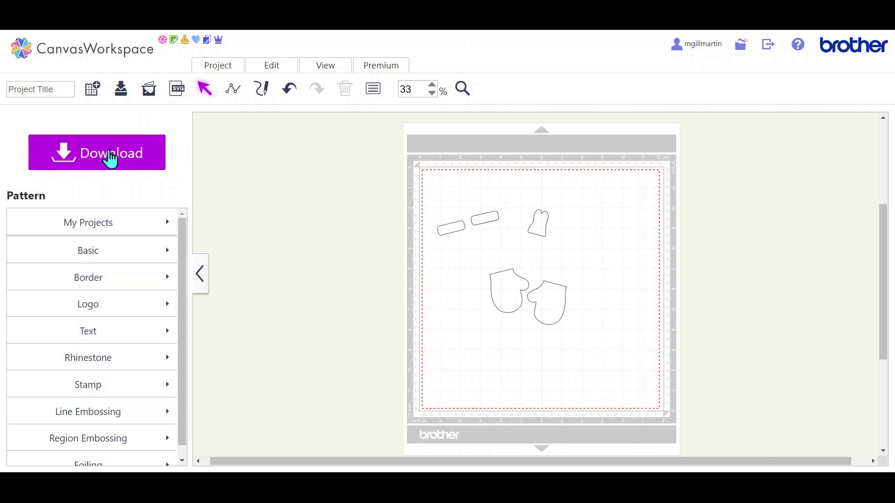
- Send the mitten layout to the cutting machine with ScanNCut Transfer and dismiss the transfer window
left_click(110, 157)
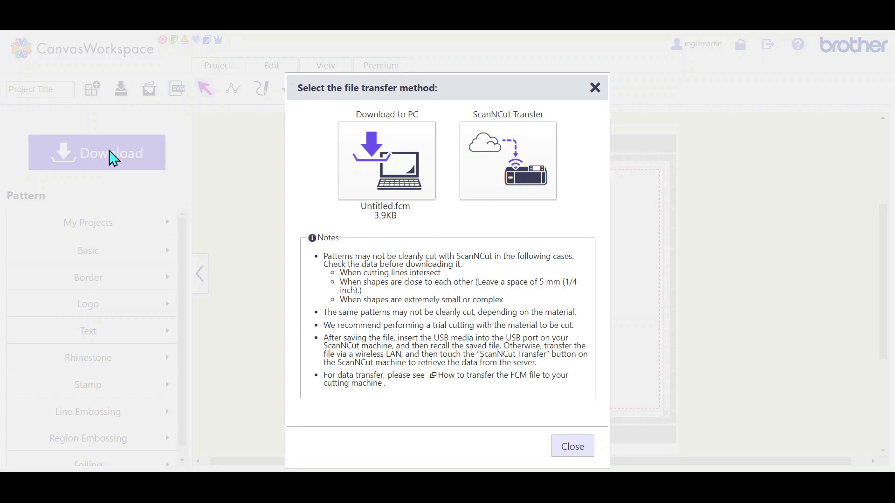
left_click(498, 172)
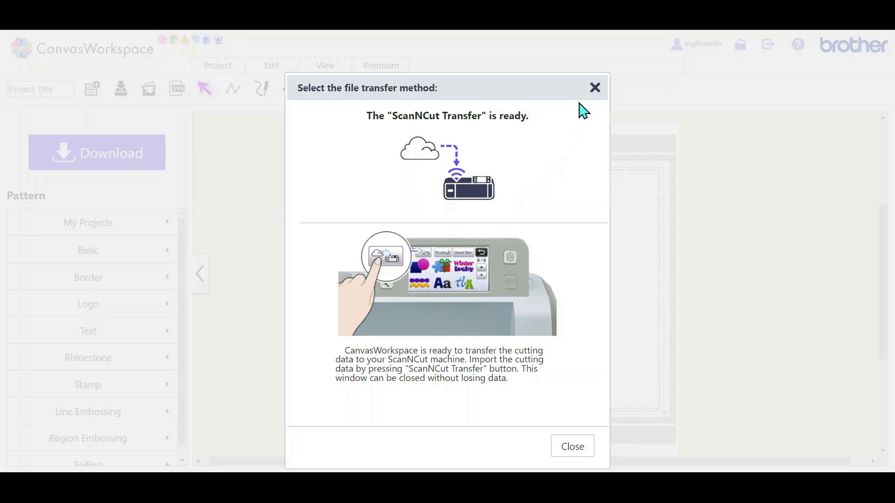
left_click(594, 88)
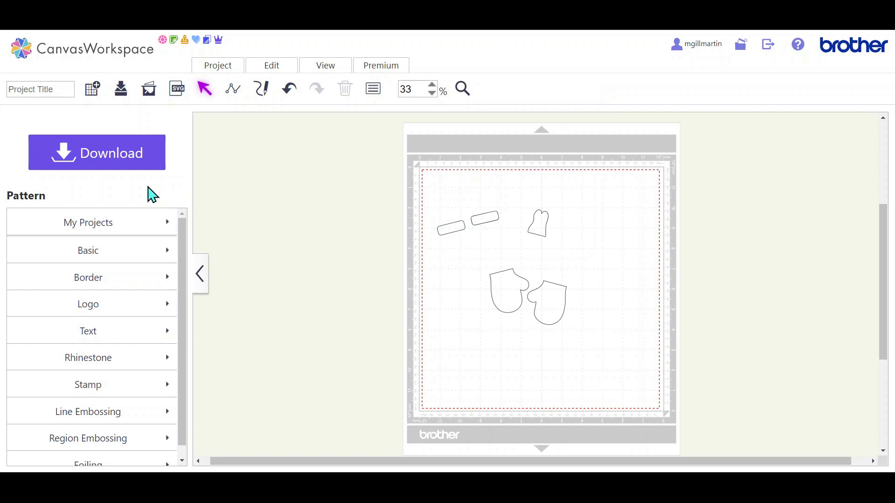
- Title the project "Stay Cozy" and check the file name offered for download in the transfer options
left_click(123, 155)
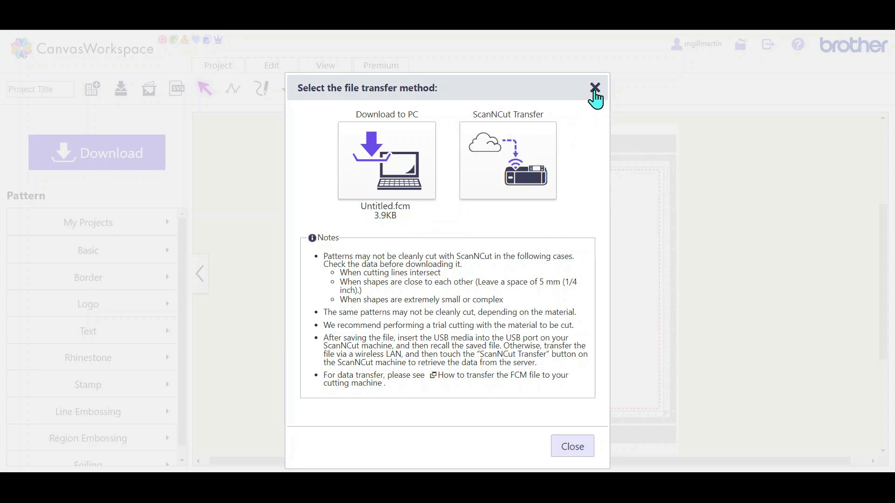
left_click(594, 93)
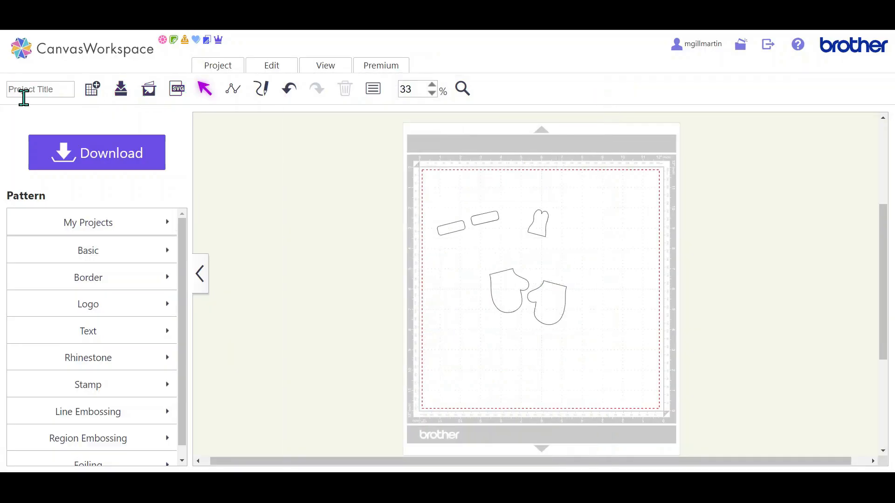
left_click(62, 90)
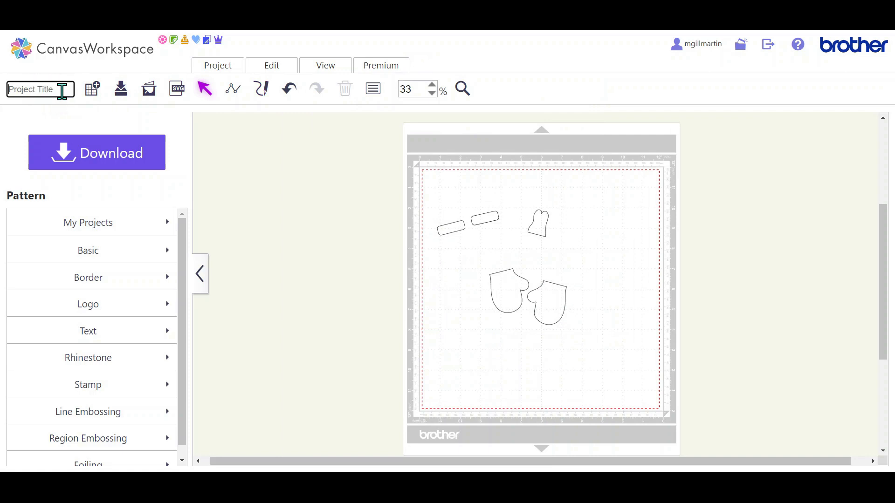
type("Stay Cozy")
left_click(100, 151)
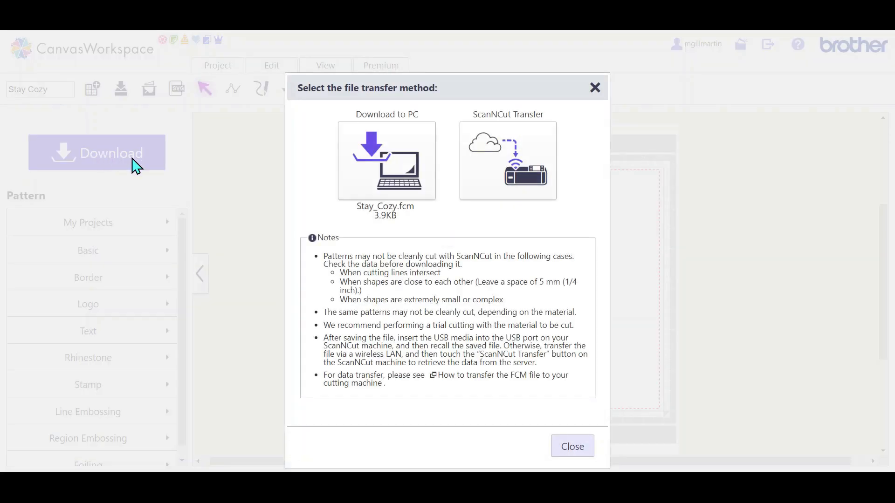
left_click(566, 447)
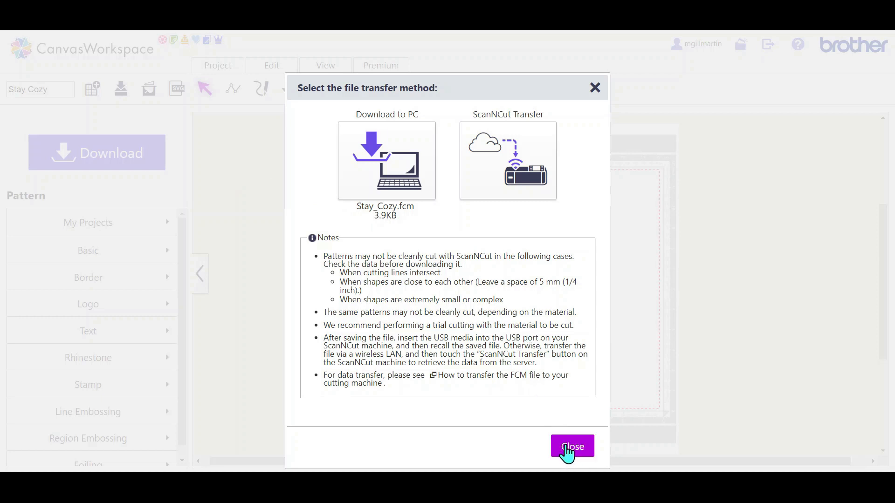